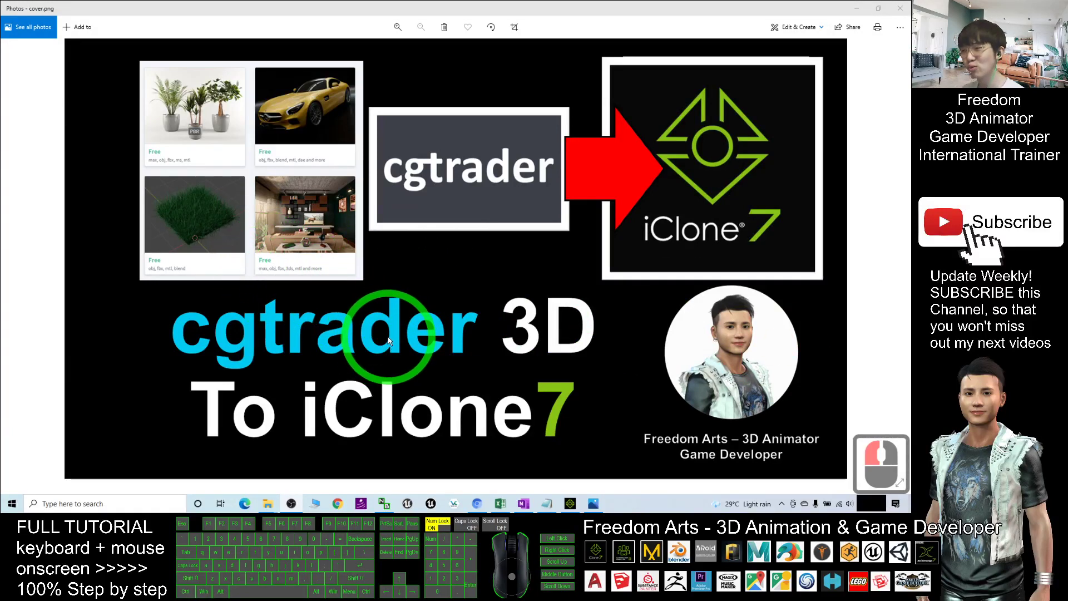
pyautogui.moveTo(362, 324); pyautogui.dragTo(342, 309)
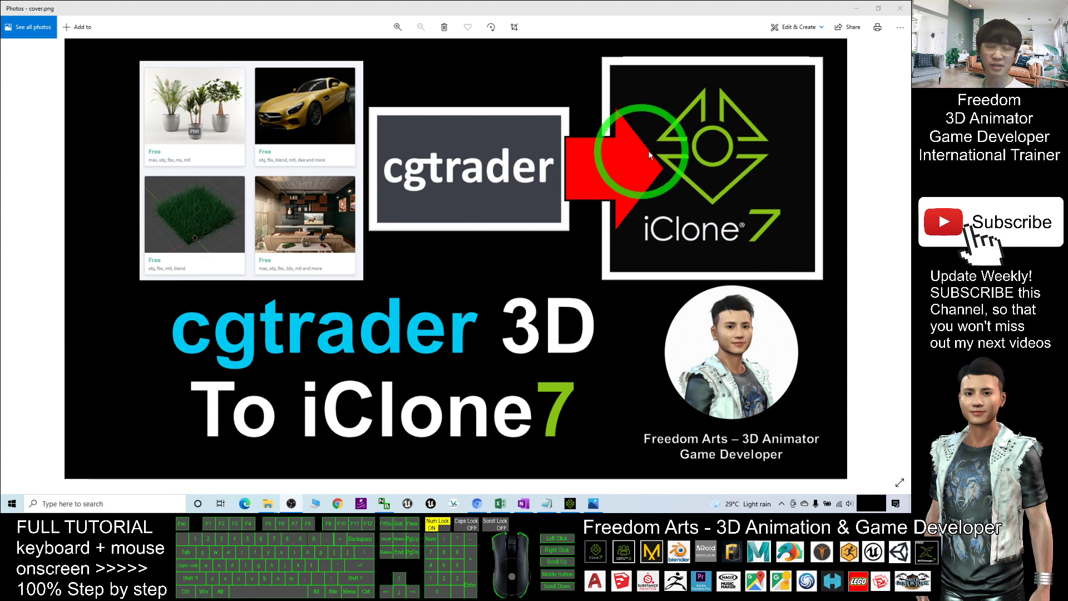
pyautogui.click(546, 503)
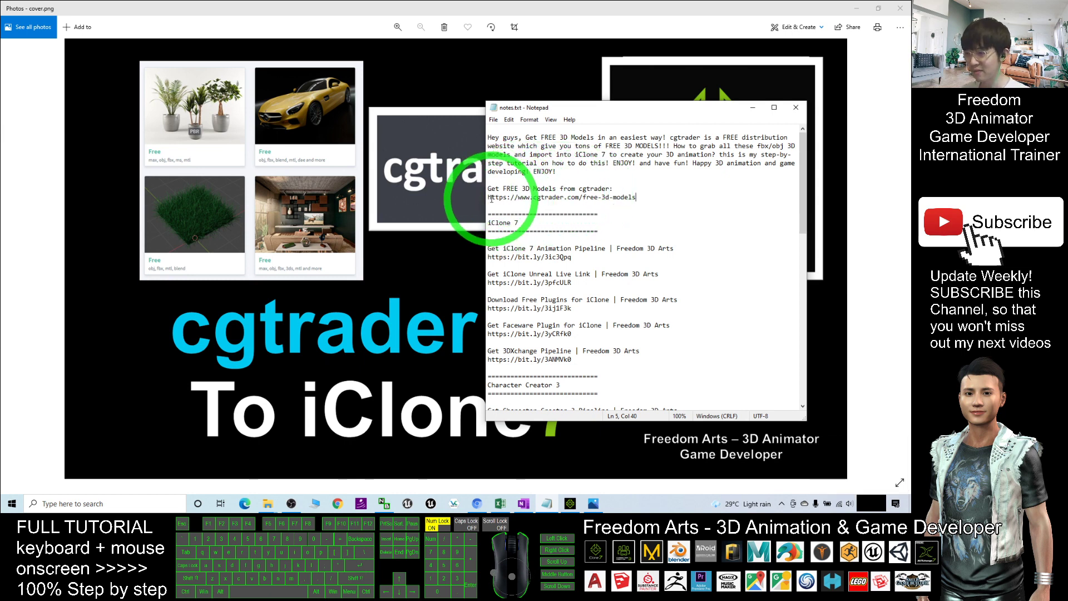
pyautogui.moveTo(489, 199); pyautogui.dragTo(613, 198)
pyautogui.hotkey('ctrl', 'c')
# Load the pasted CGTrader free 3D models link in Chrome.
pyautogui.click(361, 503)
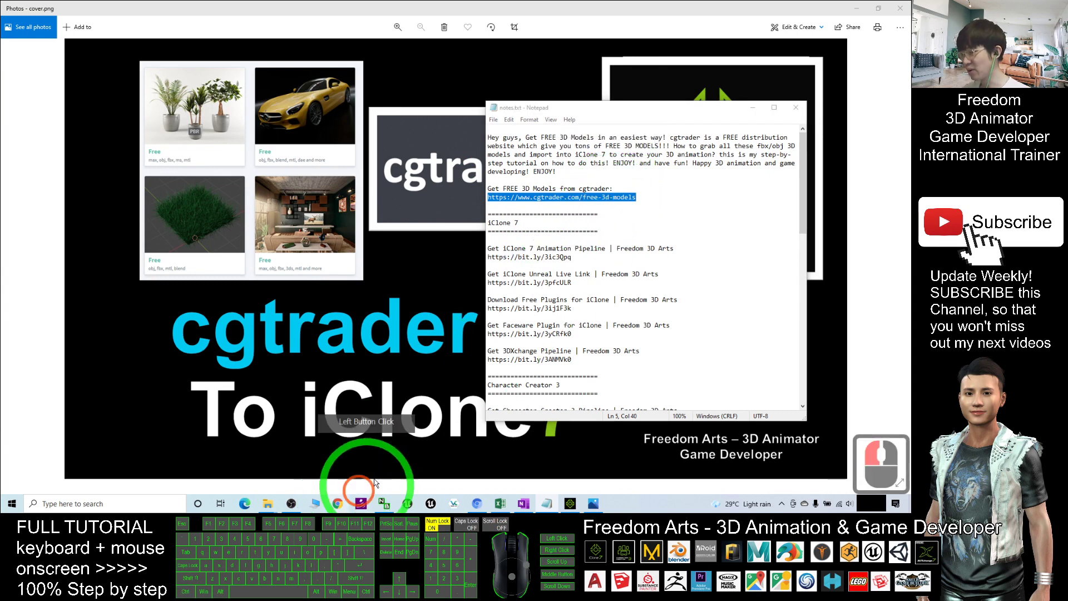
pyautogui.hotkey('ctrl', 'v')
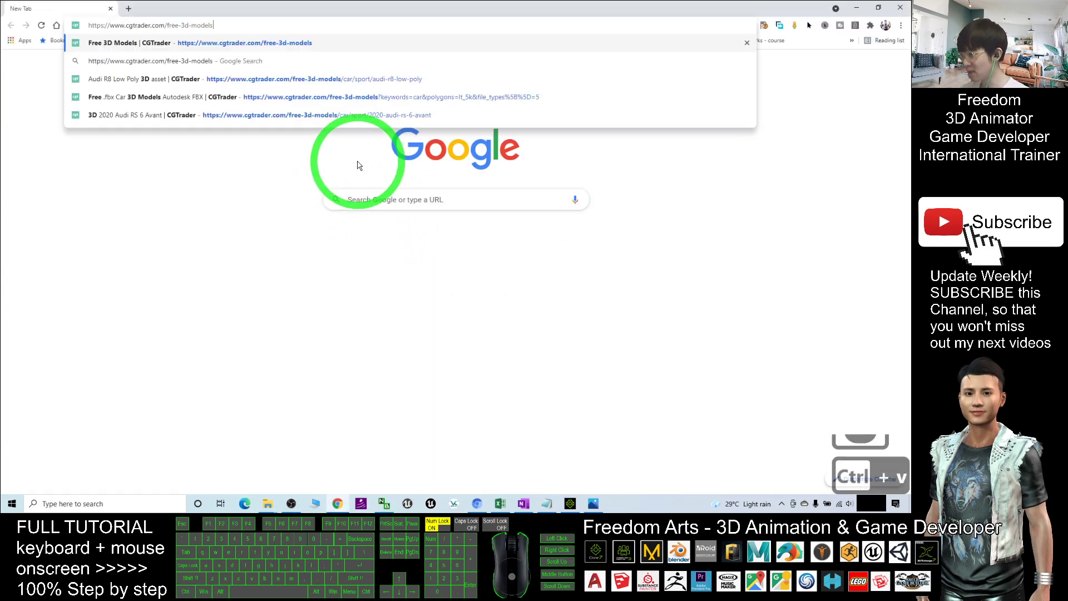
pyautogui.press('Return')
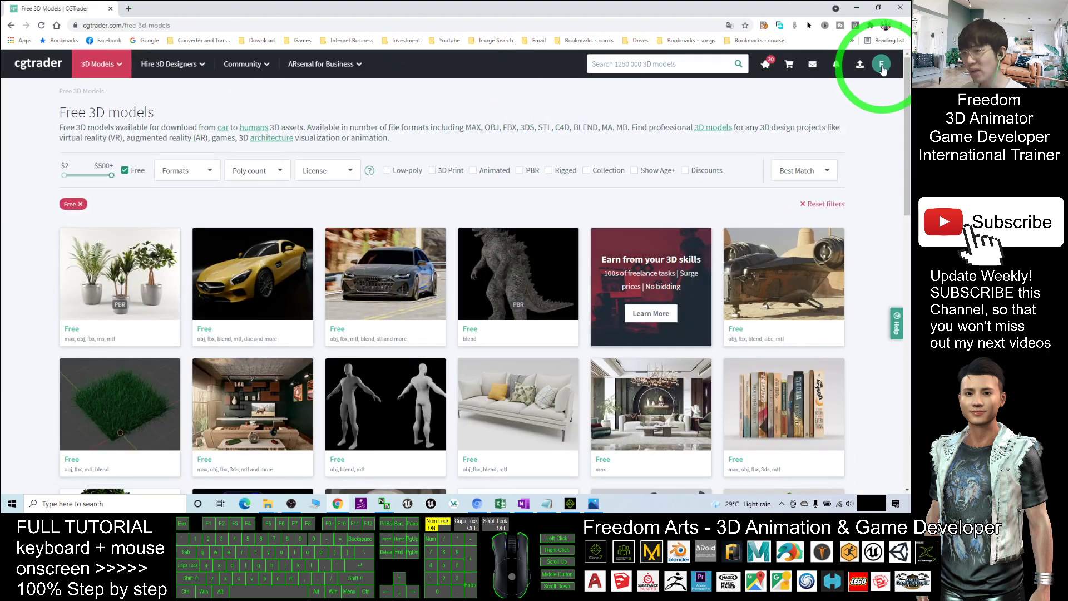
pyautogui.click(881, 66)
pyautogui.click(883, 66)
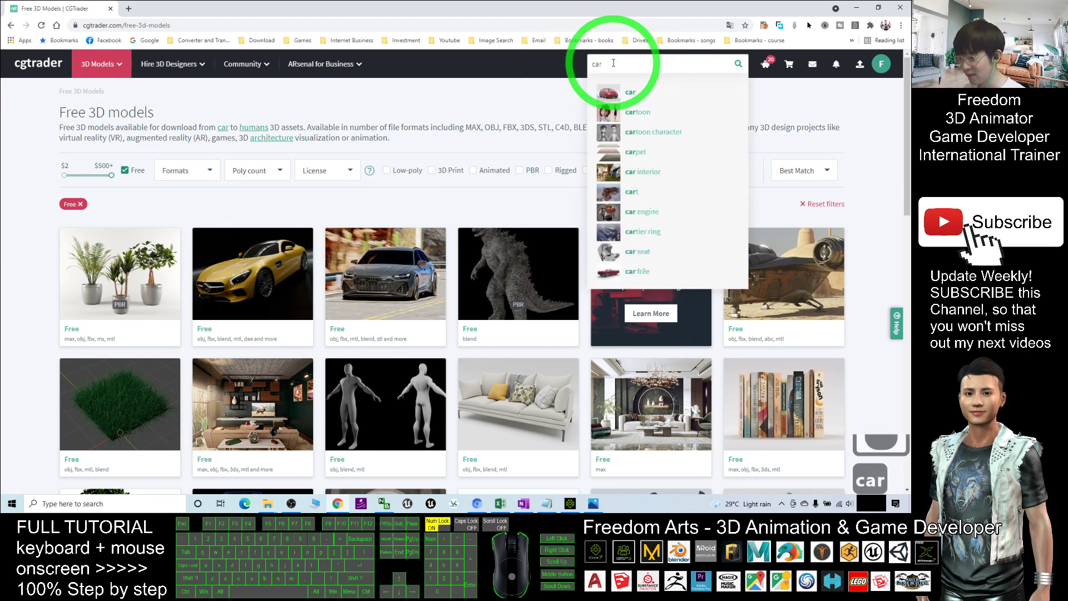
# Search CGTrader for car and limit results to free models up to 5k polygons.
pyautogui.press('Return')
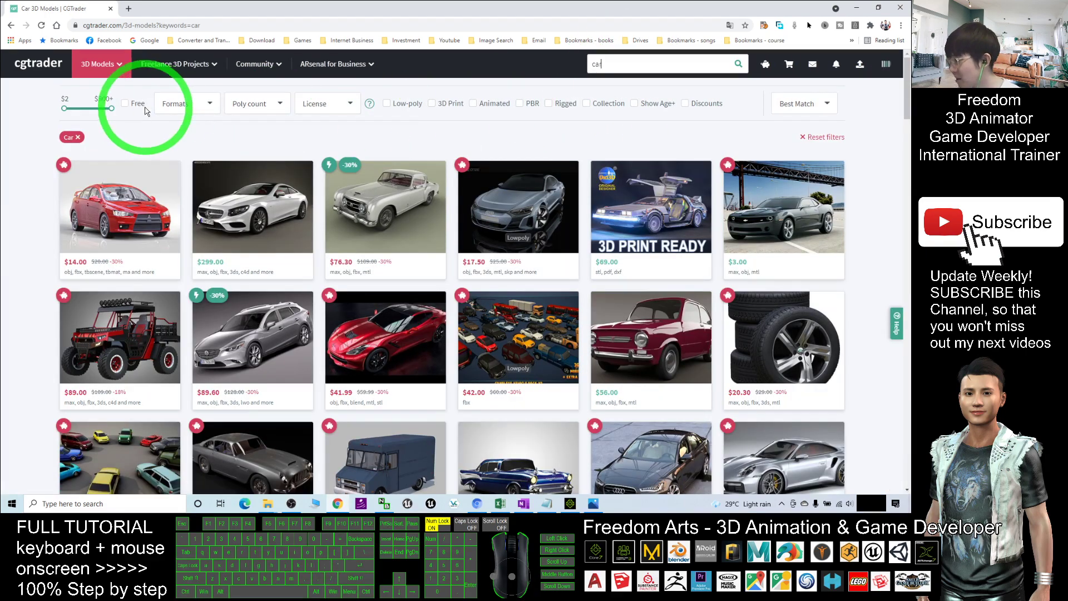
pyautogui.click(261, 104)
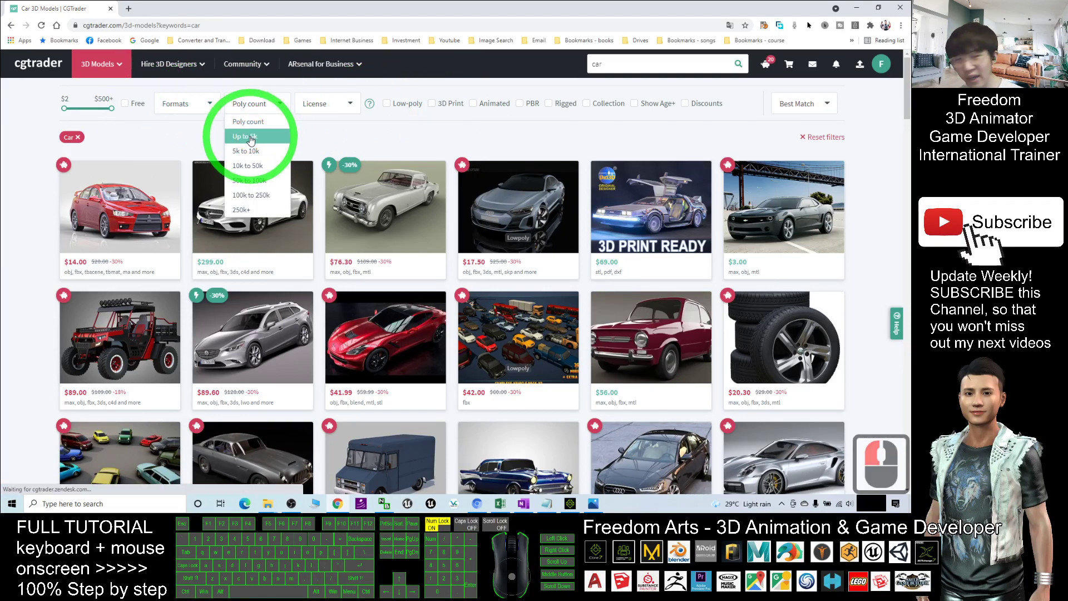
pyautogui.click(250, 138)
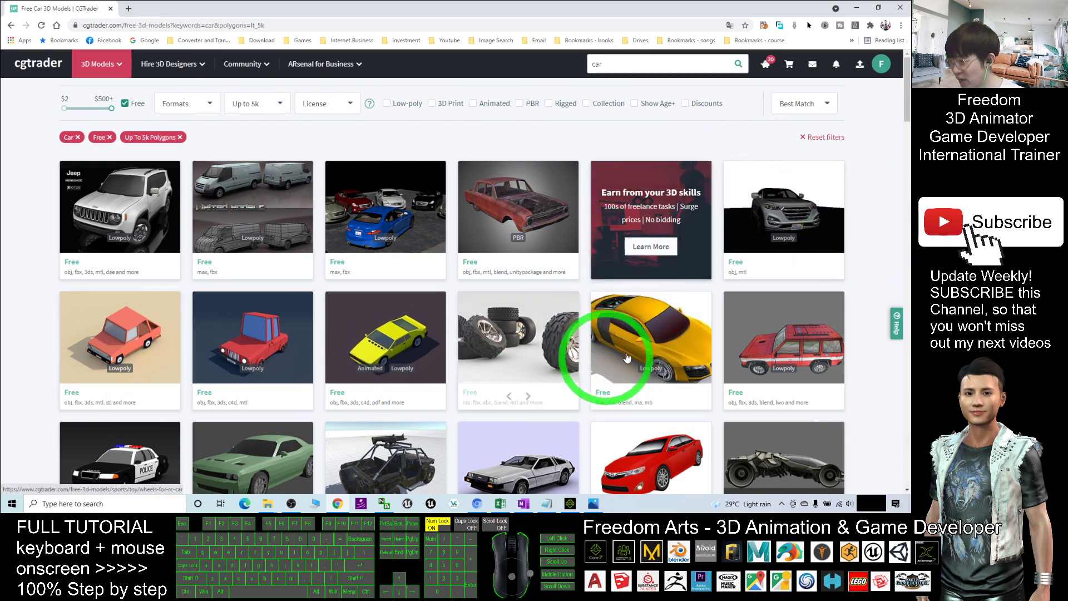
# Scroll the car results and open the yellow Audi R8 Low Poly model page.
pyautogui.moveTo(657, 367)
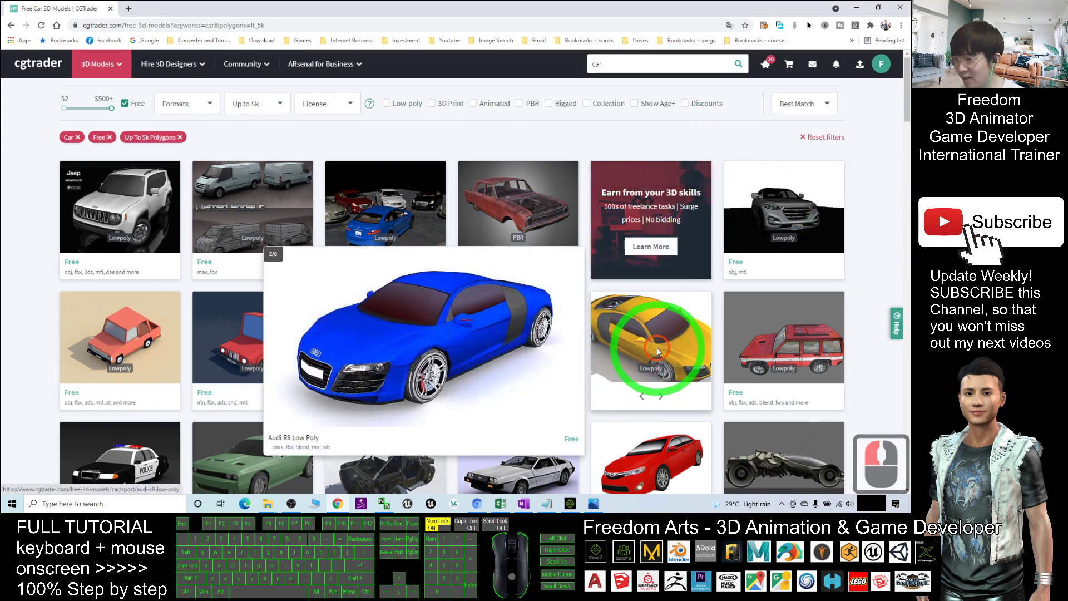
pyautogui.scroll(-4, 700, 254)
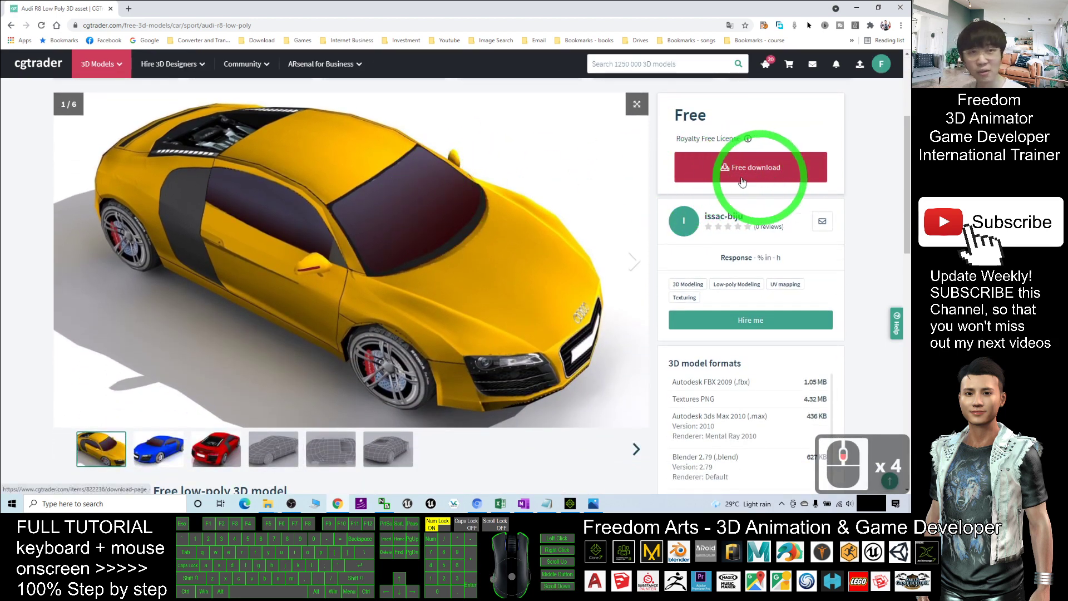
pyautogui.moveTo(685, 140)
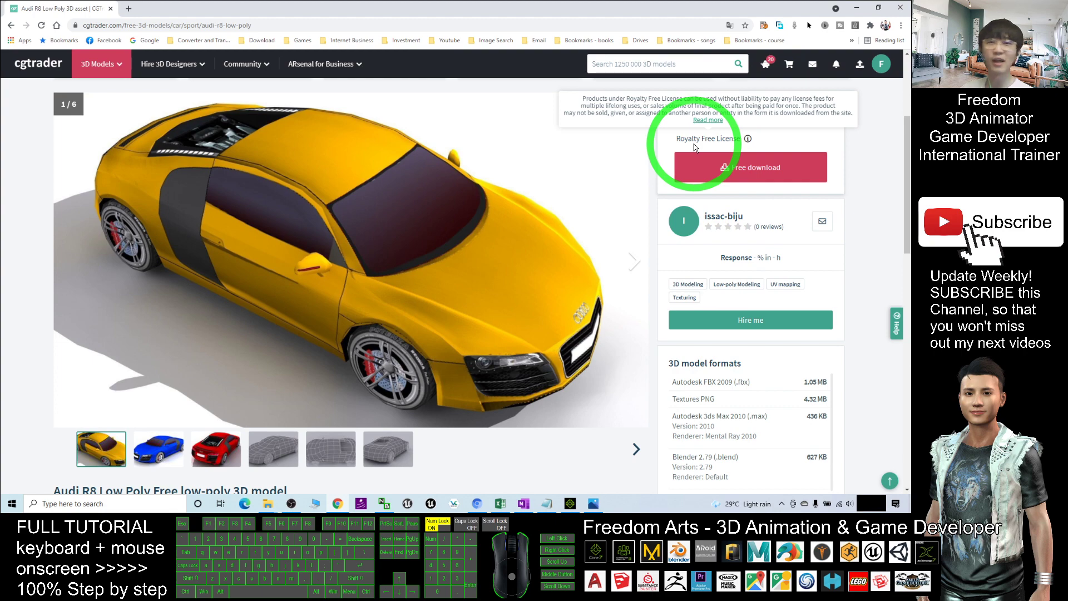
# Start the free Audi R8 Low Poly download and wait for its FBX, Textures.zip, .max, .blend and .ma list.
pyautogui.click(724, 168)
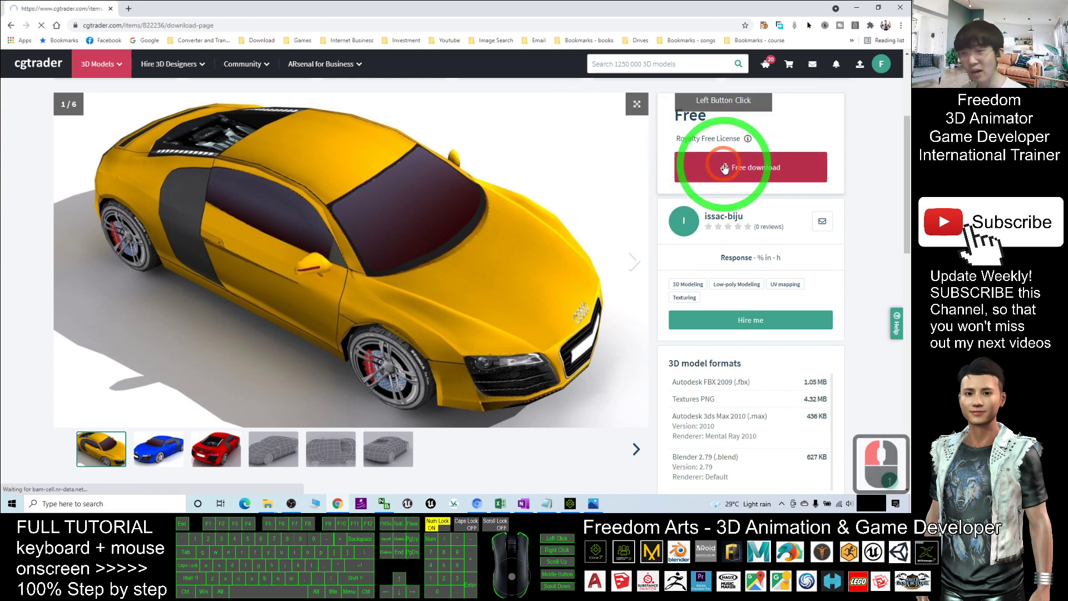
pyautogui.scroll(-3, 795, 233)
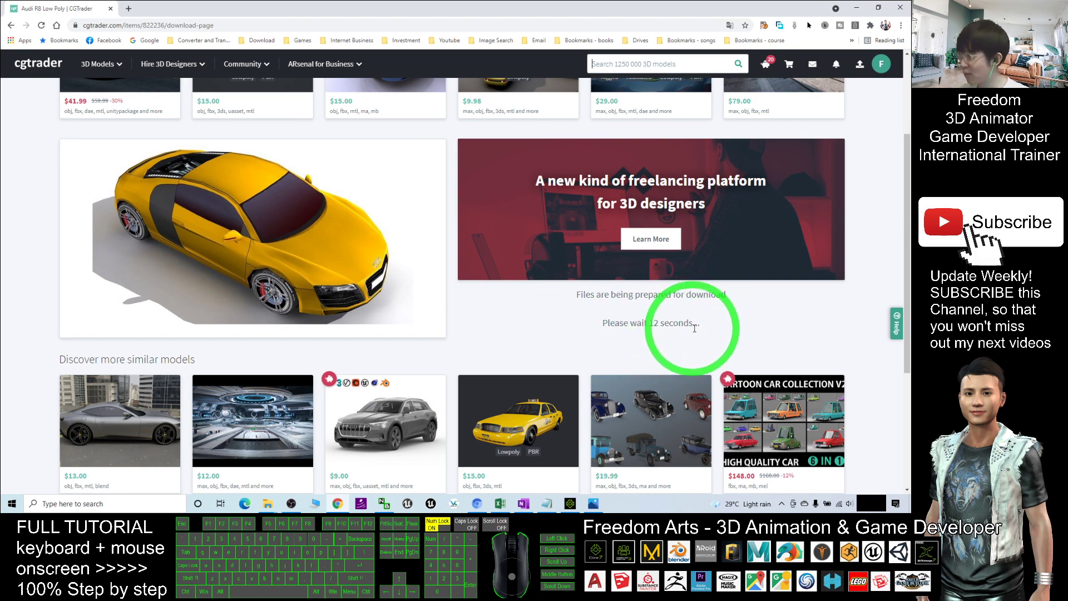
pyautogui.scroll(1, 768, 346)
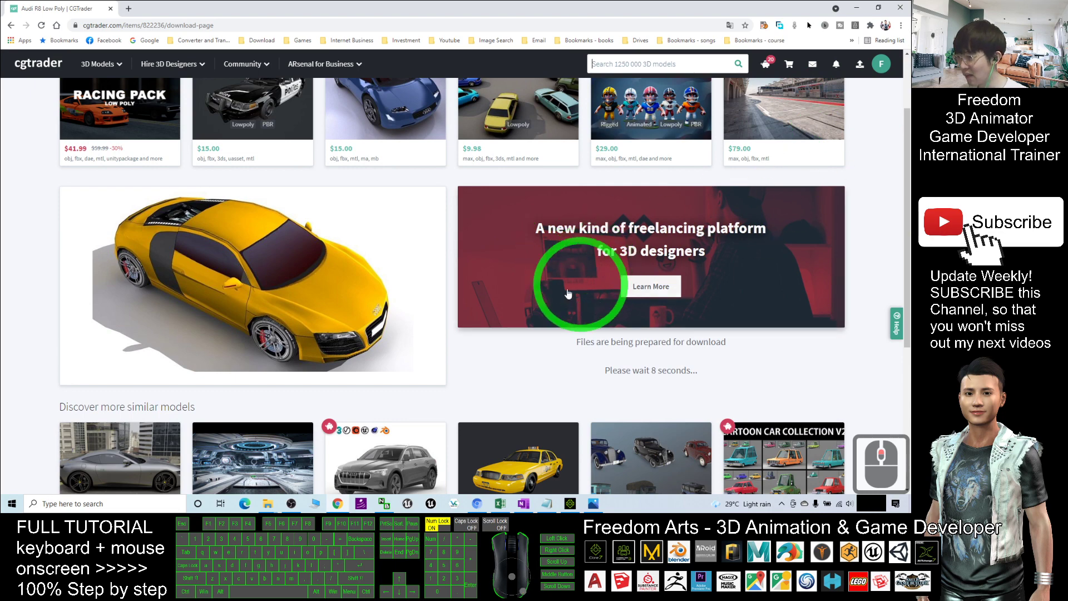
pyautogui.scroll(-2, 518, 290)
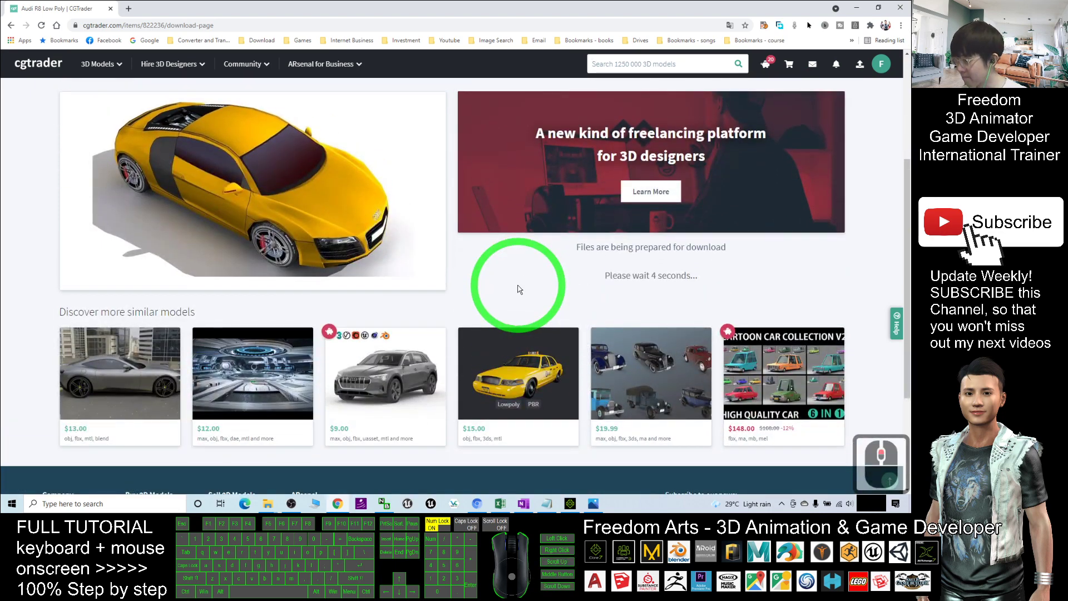
pyautogui.scroll(4, 515, 290)
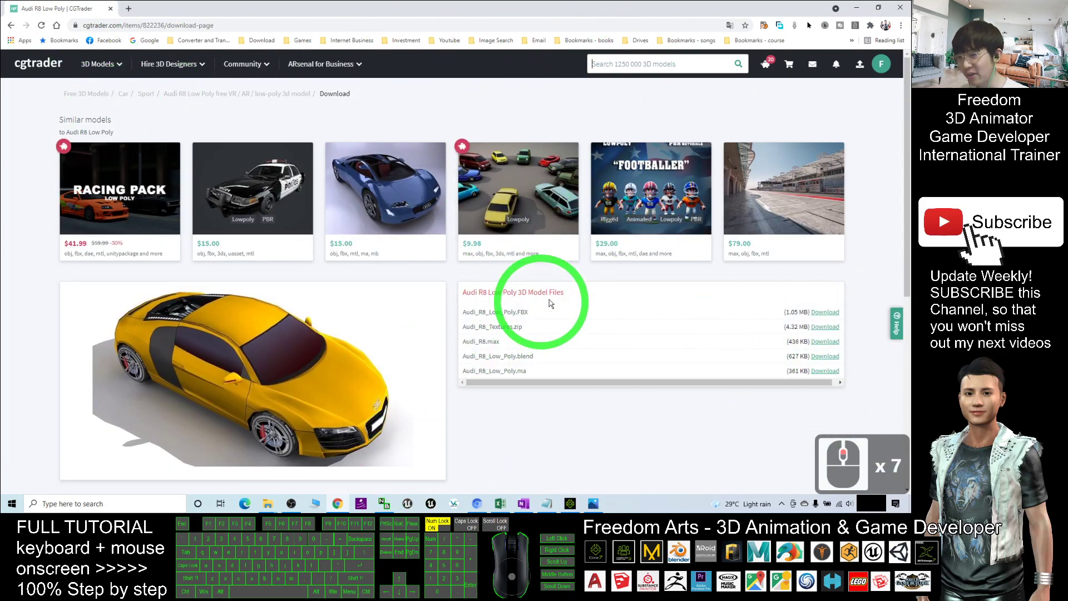
pyautogui.scroll(-1, 533, 295)
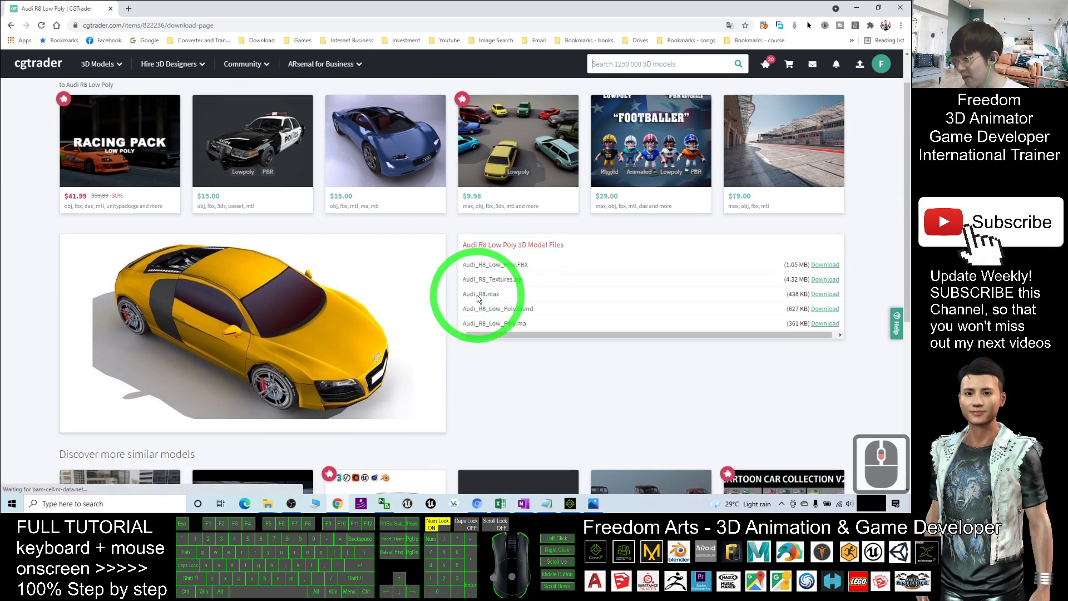
pyautogui.scroll(-1, 527, 306)
pyautogui.scroll(2, 556, 295)
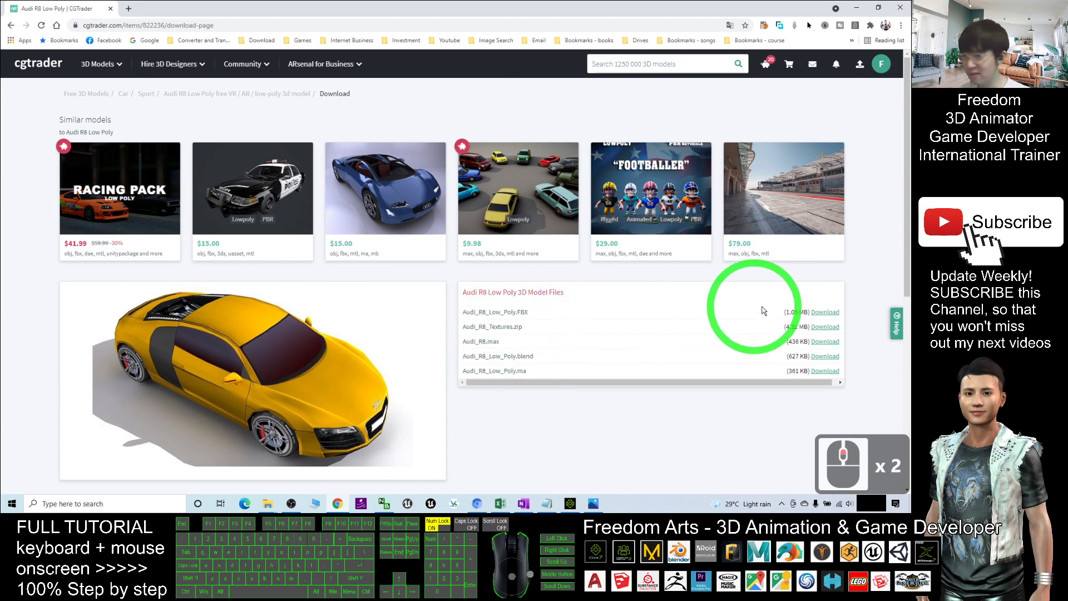
# Download Audi_R8_Low_Poly.FBX and show it in the Downloads folder.
pyautogui.click(821, 313)
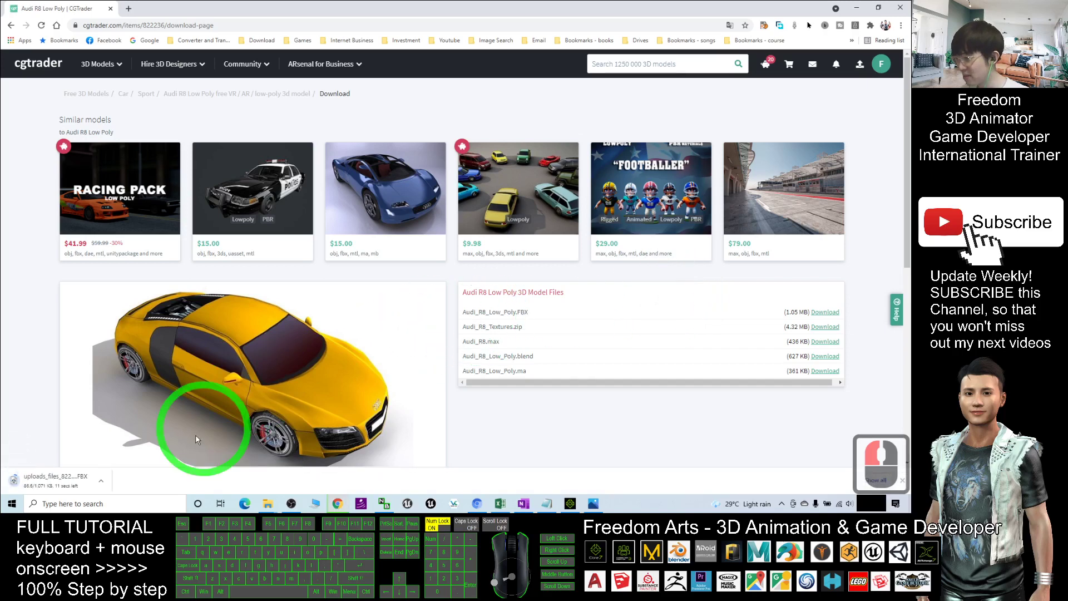
pyautogui.click(102, 482)
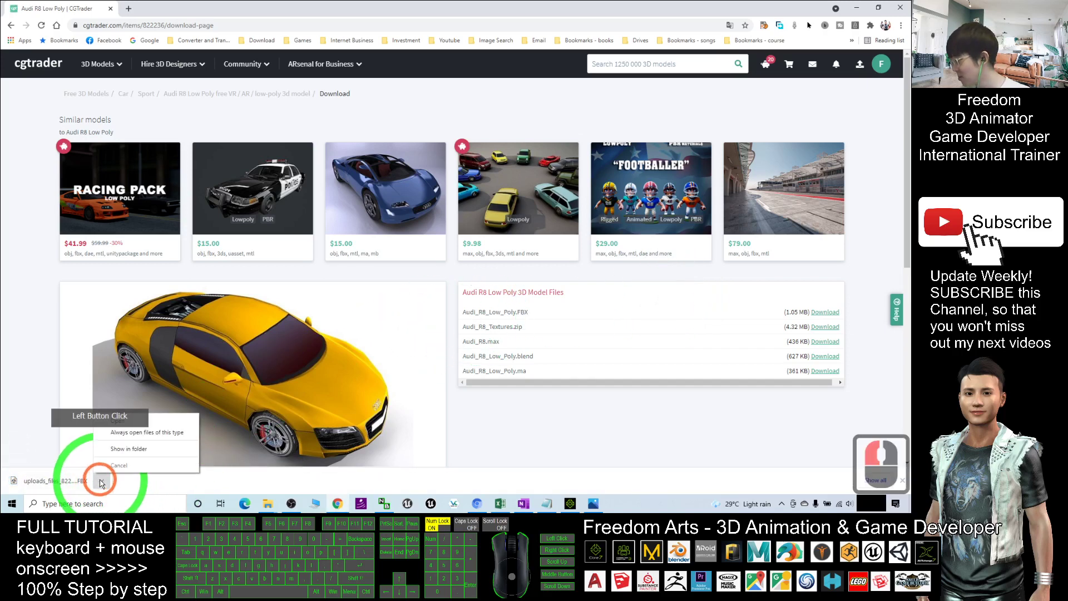
pyautogui.click(123, 448)
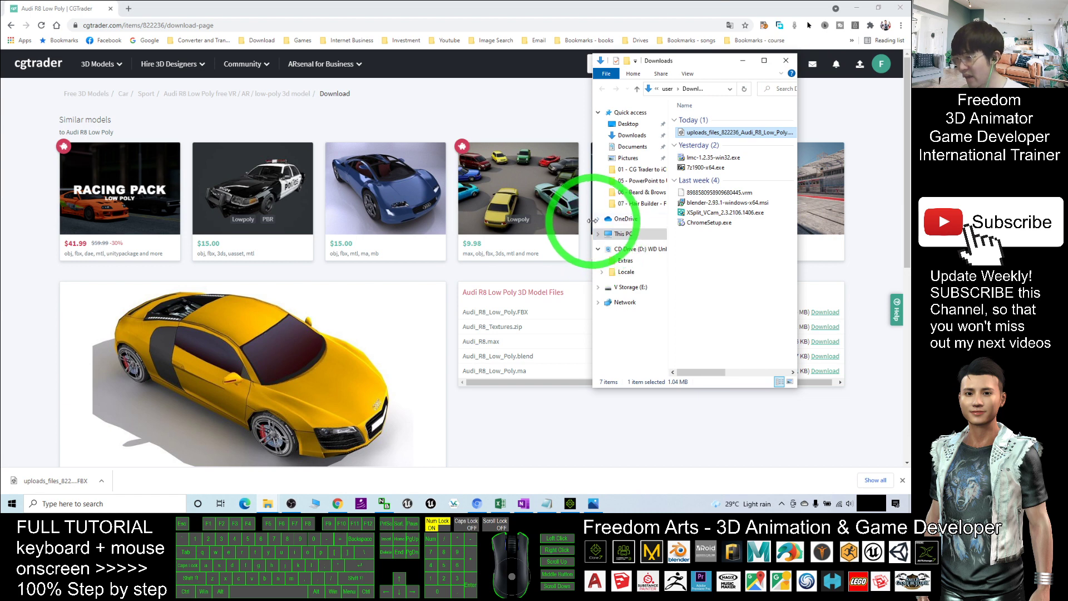
# Widen the Explorer window and Name column to reveal the FBX's full name, date, type and size.
pyautogui.moveTo(591, 221); pyautogui.dragTo(358, 218)
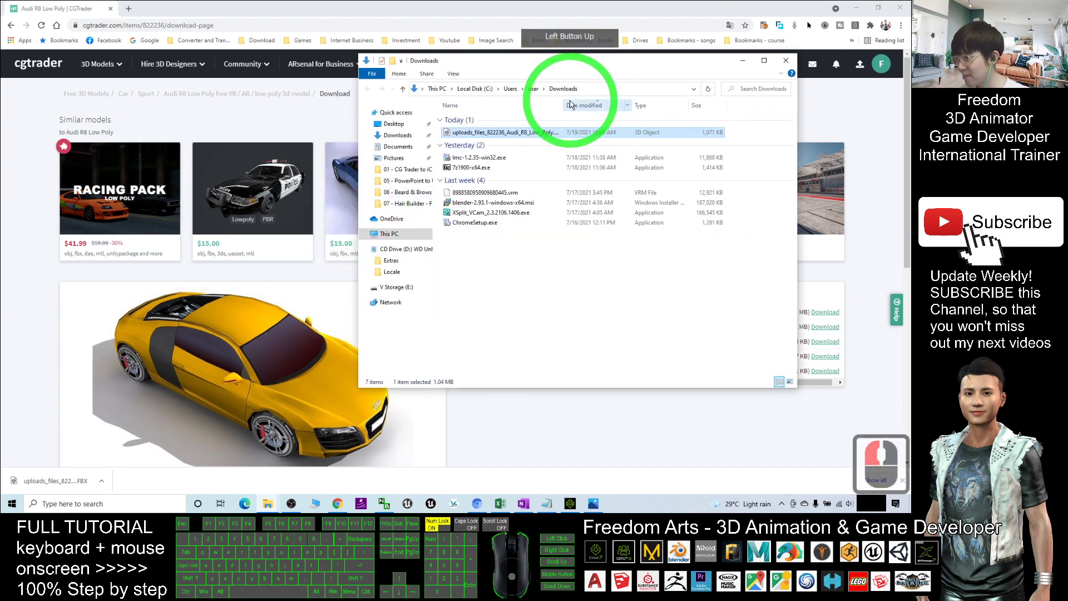
pyautogui.moveTo(564, 105); pyautogui.dragTo(600, 106)
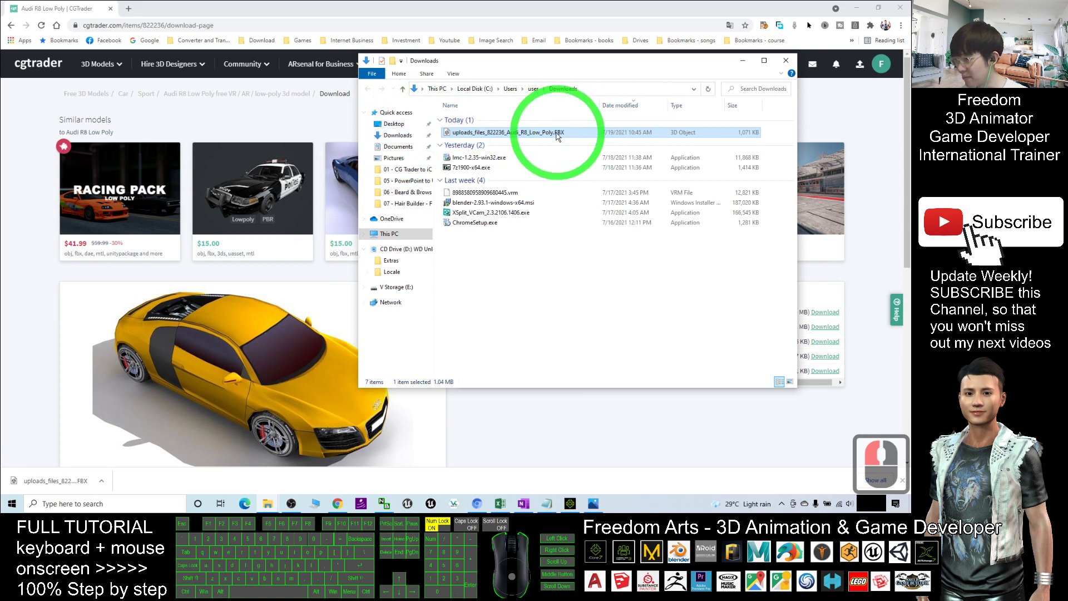
pyautogui.click(571, 504)
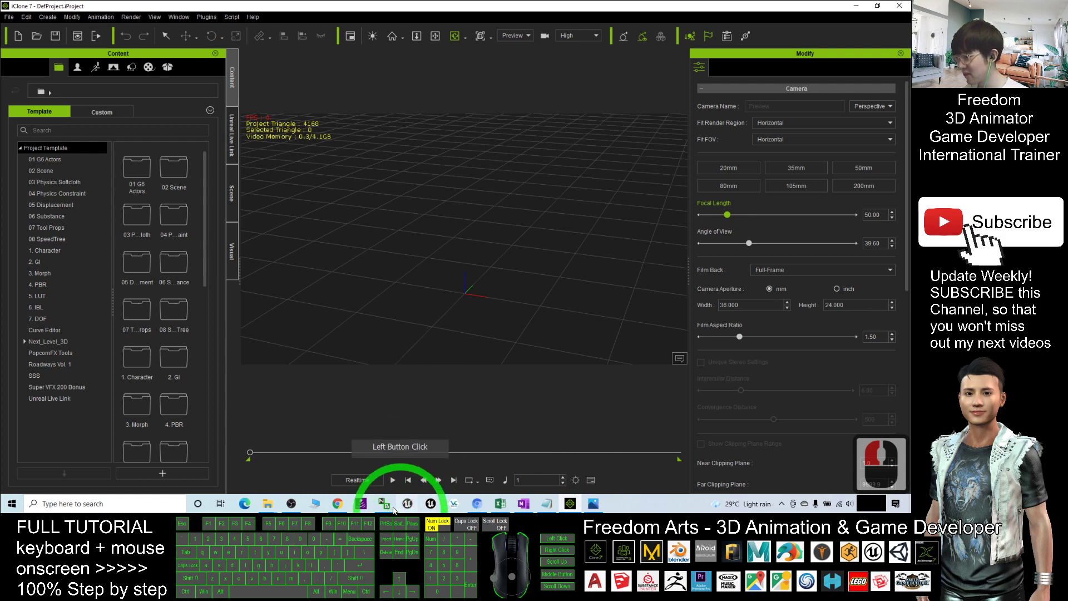
# Drag Audi_R8_Low_Poly.FBX from the Downloads window into the iClone viewport.
pyautogui.click(278, 507)
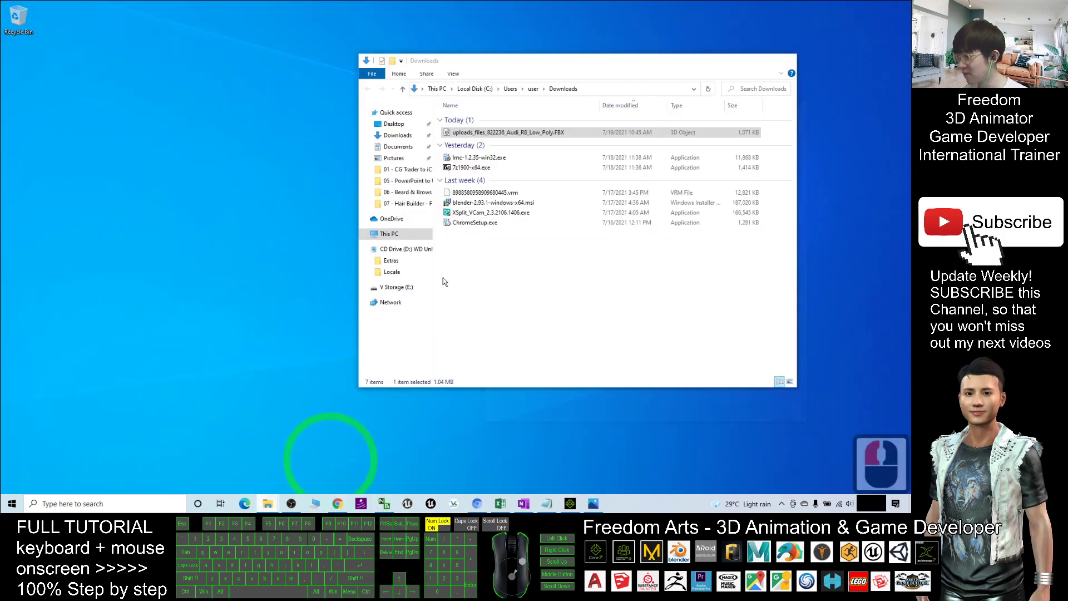
pyautogui.click(328, 450)
pyautogui.click(530, 79)
pyautogui.moveTo(530, 80); pyautogui.dragTo(783, 155)
pyautogui.moveTo(614, 225); pyautogui.dragTo(453, 283)
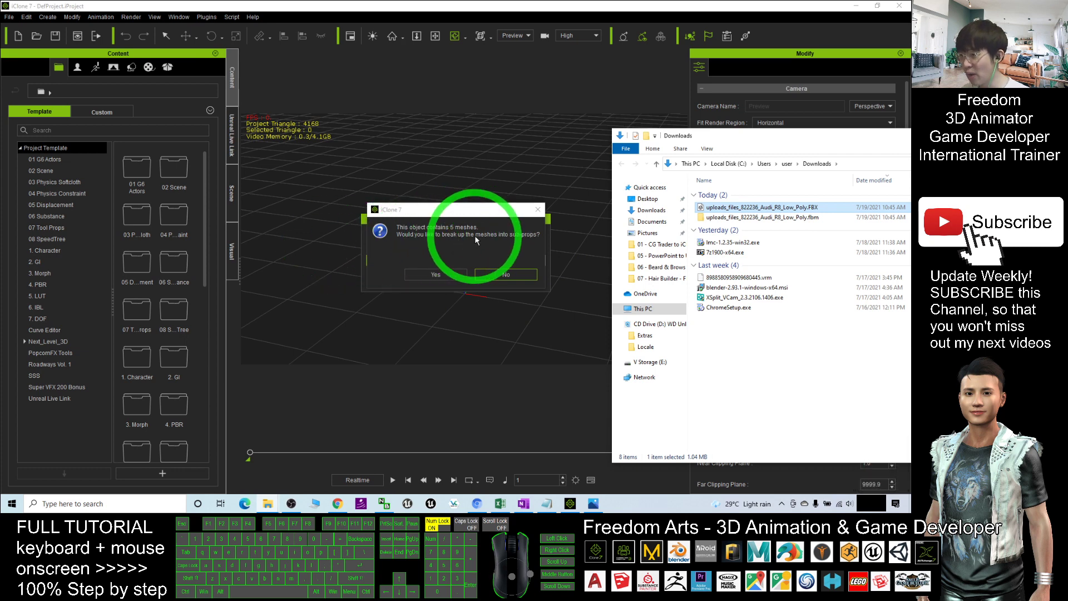
# Keep the Audi's 5 meshes as one prop, then select it and inspect its side mirror.
pyautogui.click(525, 279)
pyautogui.click(520, 7)
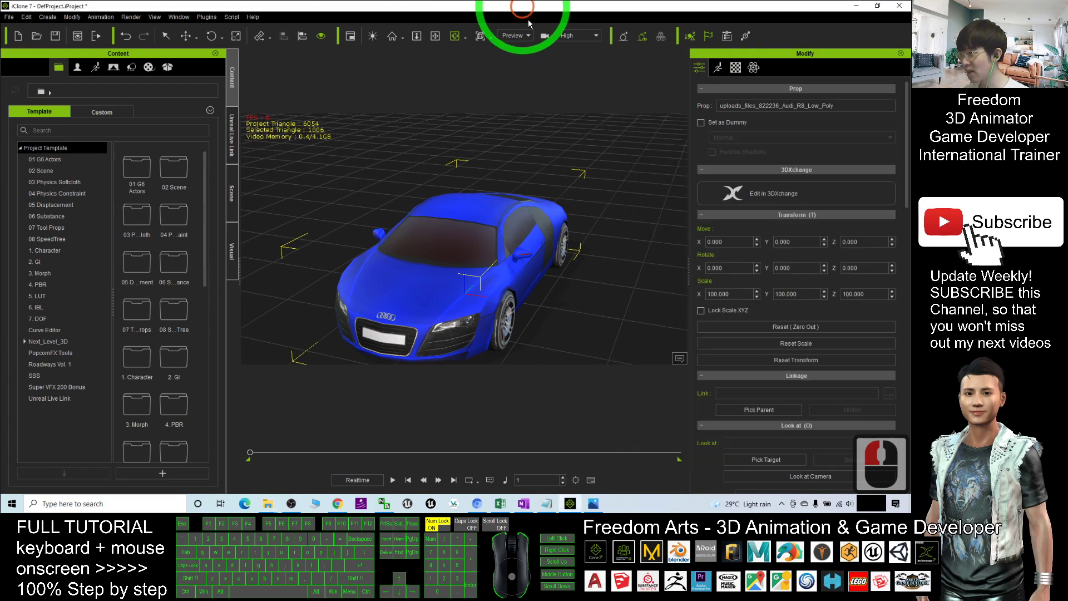
pyautogui.click(464, 241)
pyautogui.moveTo(470, 240); pyautogui.dragTo(446, 248)
pyautogui.moveTo(452, 210)
pyautogui.mouseDown()
pyautogui.moveTo(452, 167)
pyautogui.moveTo(465, 203)
pyautogui.mouseUp()
pyautogui.scroll(7, 465, 202)
pyautogui.scroll(-7, 498, 219)
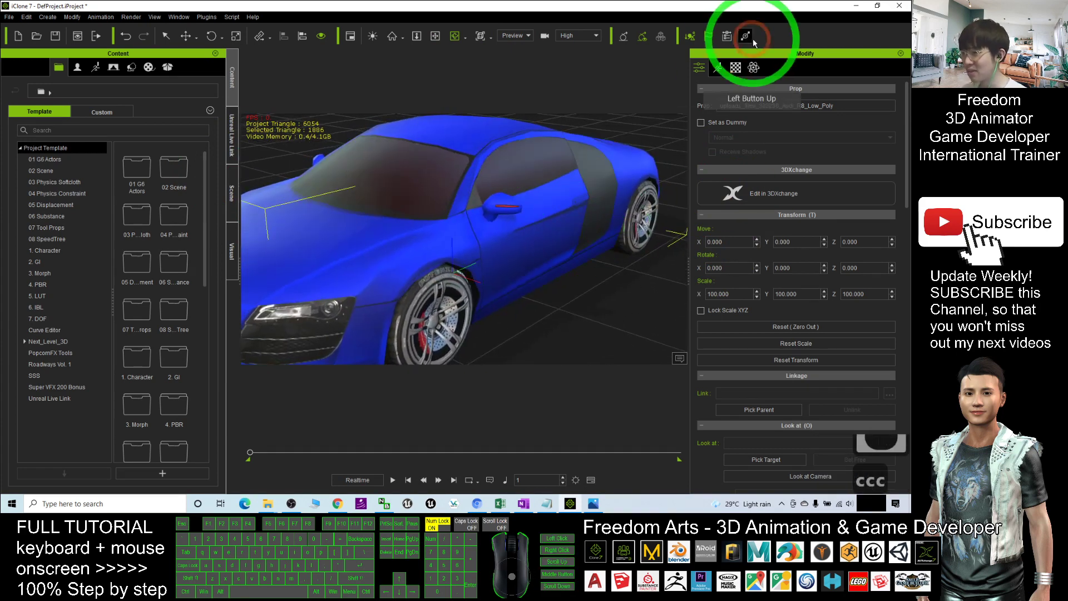
# Open Adjust Color for the car's Base Color texture and move the dialog aside.
pyautogui.click(736, 67)
pyautogui.click(750, 284)
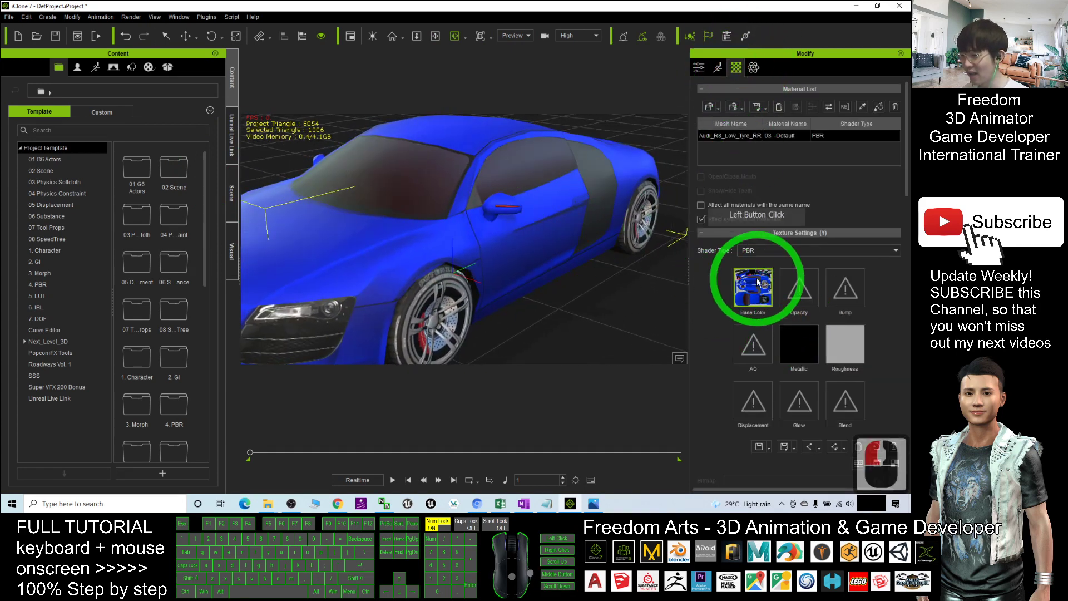
pyautogui.scroll(-5, 756, 281)
pyautogui.scroll(4, 757, 282)
pyautogui.rightClick(754, 262)
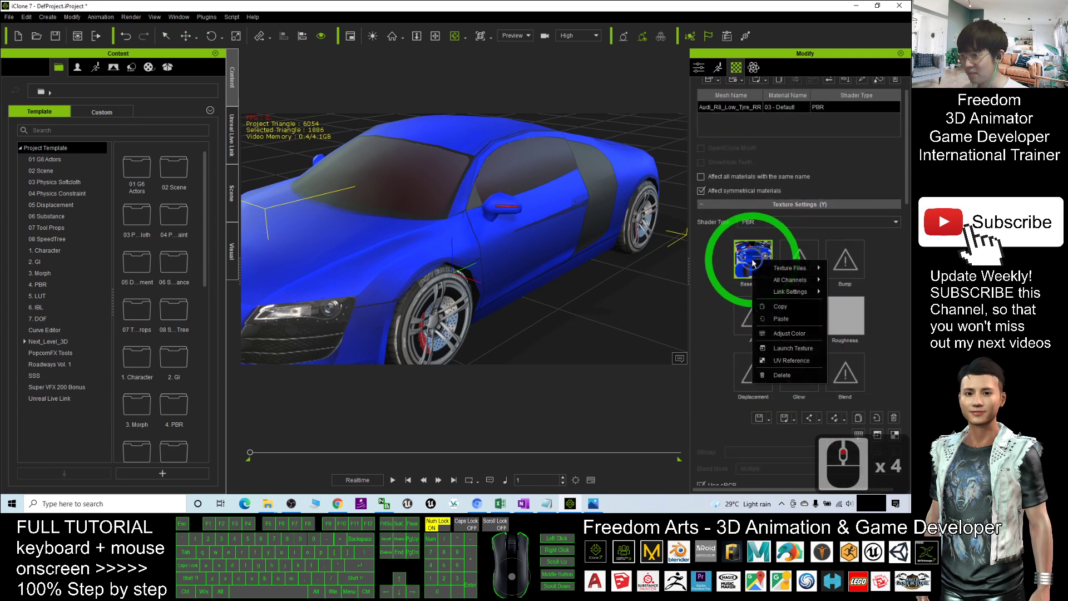
pyautogui.click(785, 333)
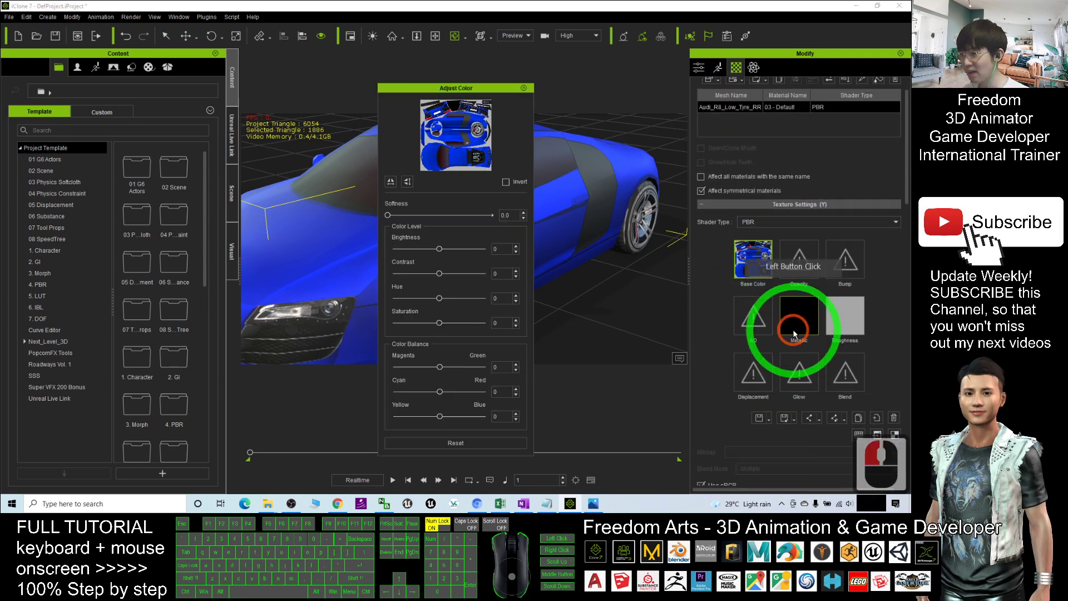
pyautogui.doubleClick(453, 100)
pyautogui.moveTo(453, 100); pyautogui.dragTo(748, 94)
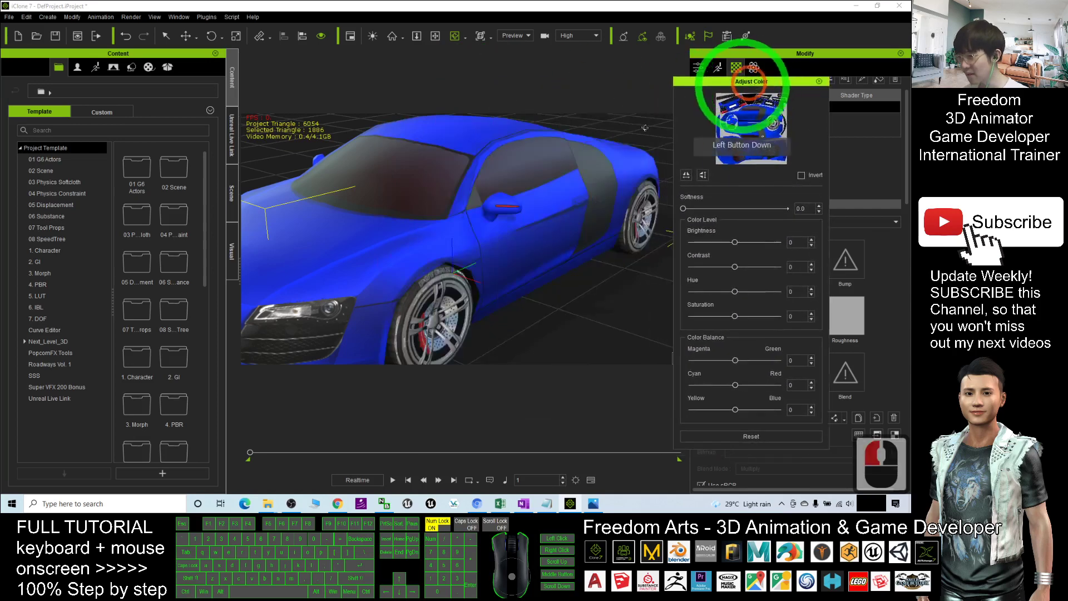
# Try texture hues 44 and -36, settling on -66 for a bright green Audi.
pyautogui.moveTo(500, 184); pyautogui.dragTo(489, 225)
pyautogui.moveTo(734, 291); pyautogui.dragTo(754, 291)
pyautogui.moveTo(512, 250); pyautogui.dragTo(495, 312)
pyautogui.moveTo(755, 292); pyautogui.dragTo(722, 297)
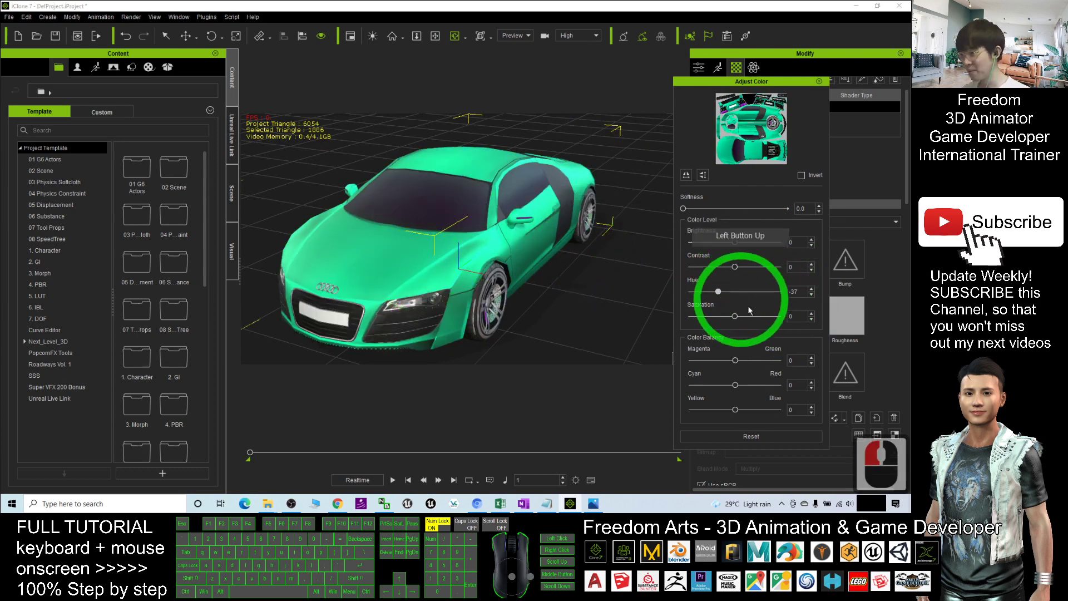
pyautogui.moveTo(718, 293); pyautogui.dragTo(704, 292)
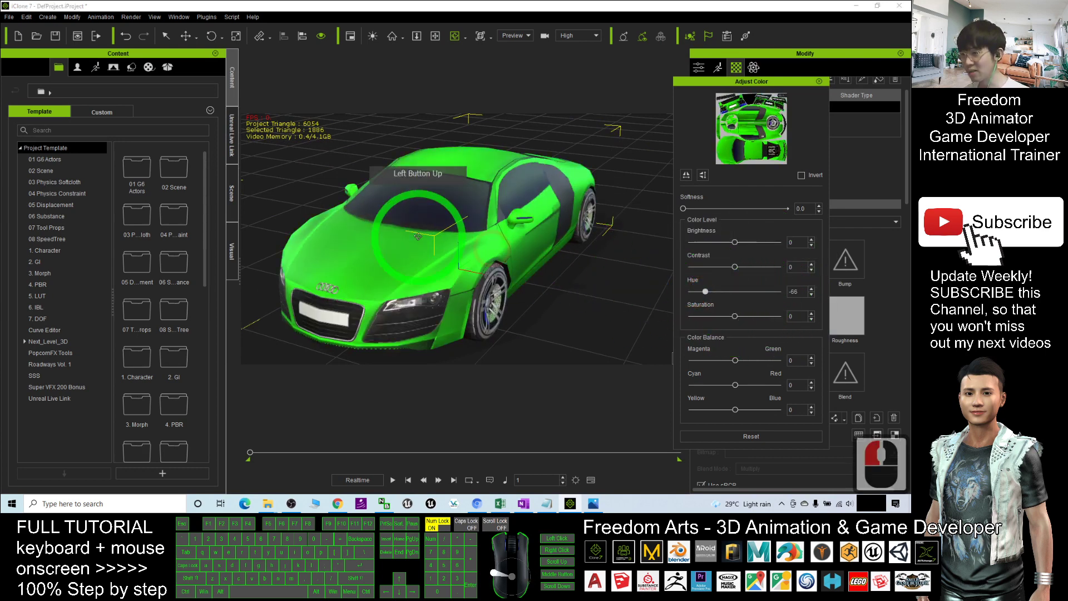
pyautogui.press('c')
pyautogui.moveTo(442, 191); pyautogui.dragTo(329, 453)
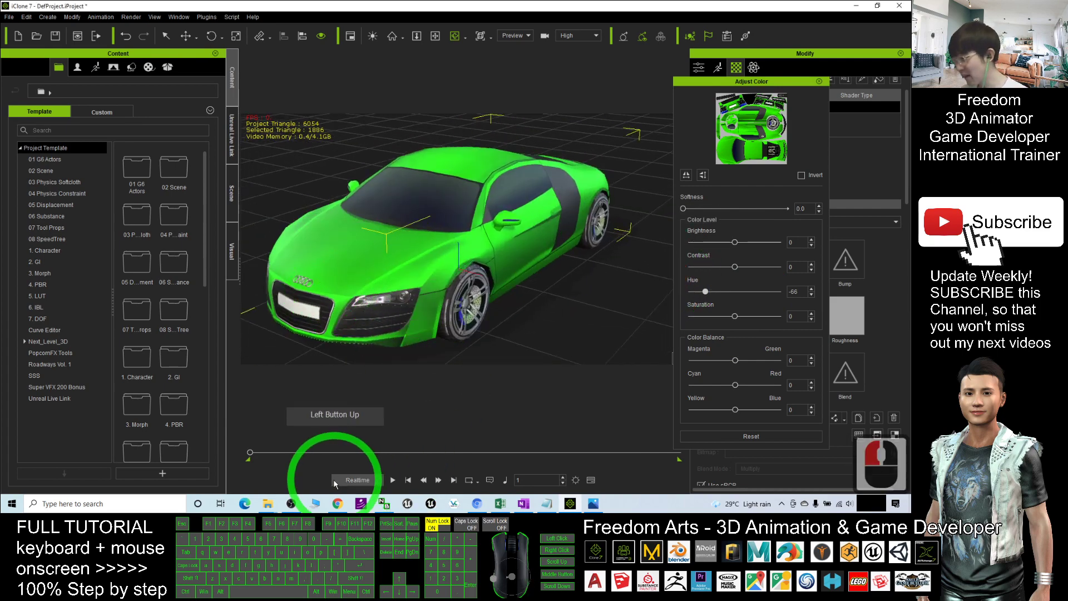
pyautogui.click(548, 503)
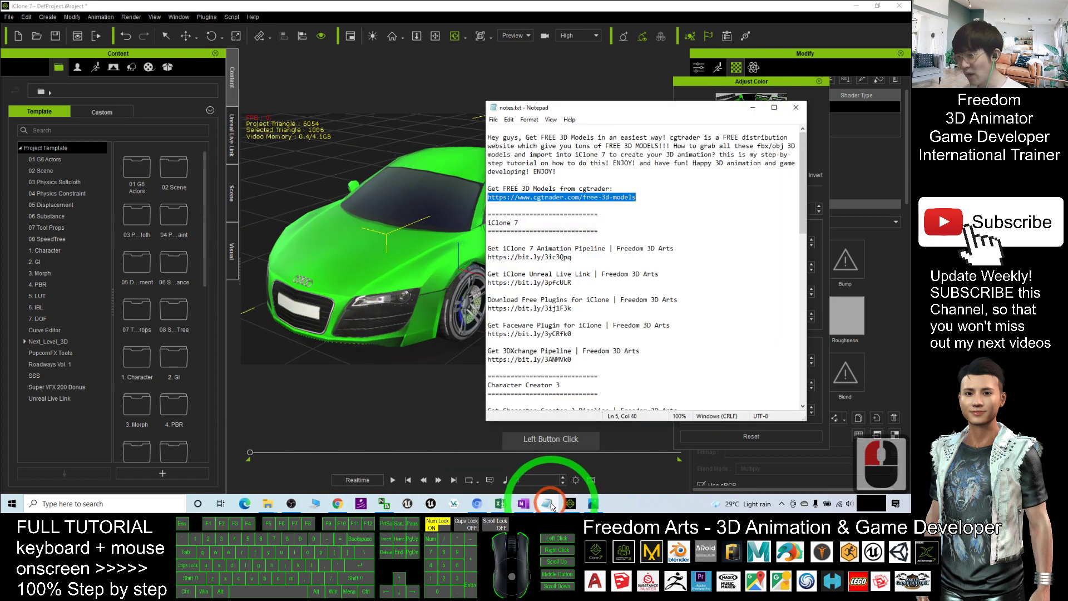
pyautogui.click(752, 108)
pyautogui.click(337, 504)
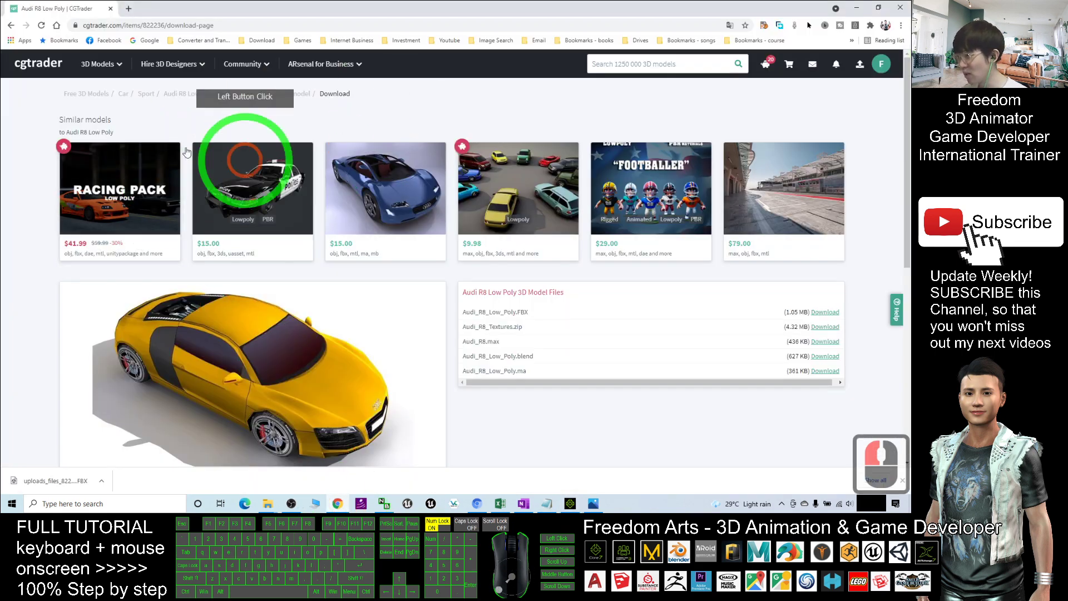
pyautogui.moveTo(392, 175)
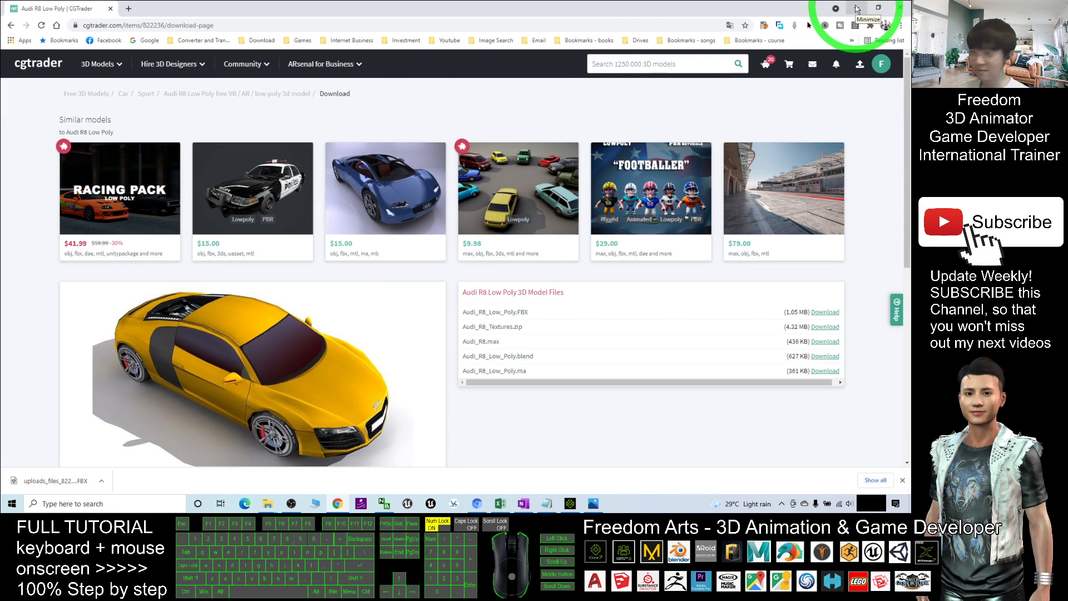
# Return the Audi's texture hue to -1, then set it to 52, turning the car pink.
pyautogui.click(857, 8)
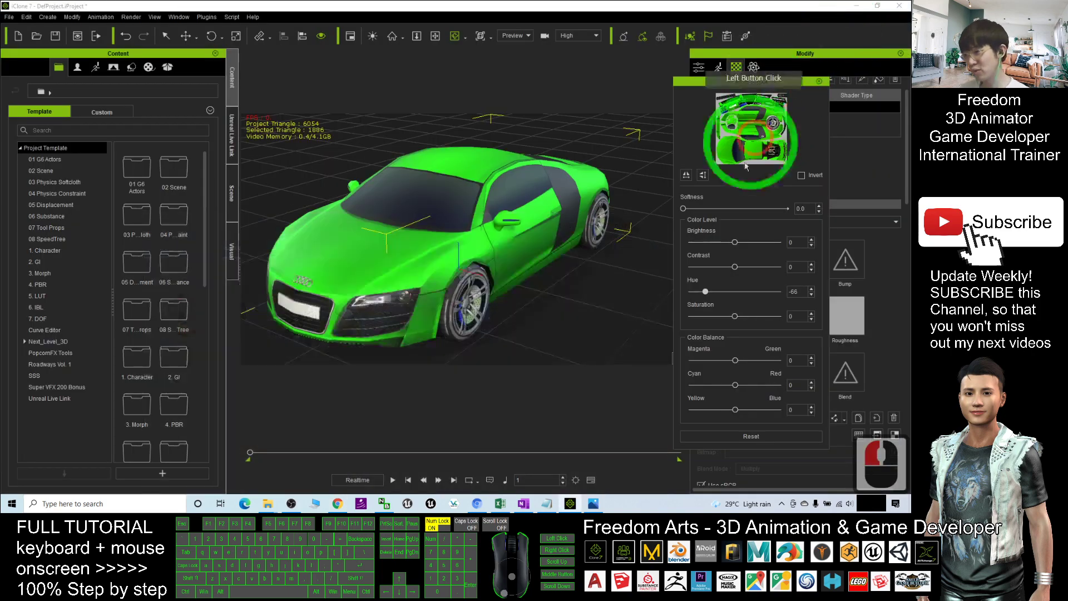
pyautogui.moveTo(713, 296); pyautogui.dragTo(733, 292)
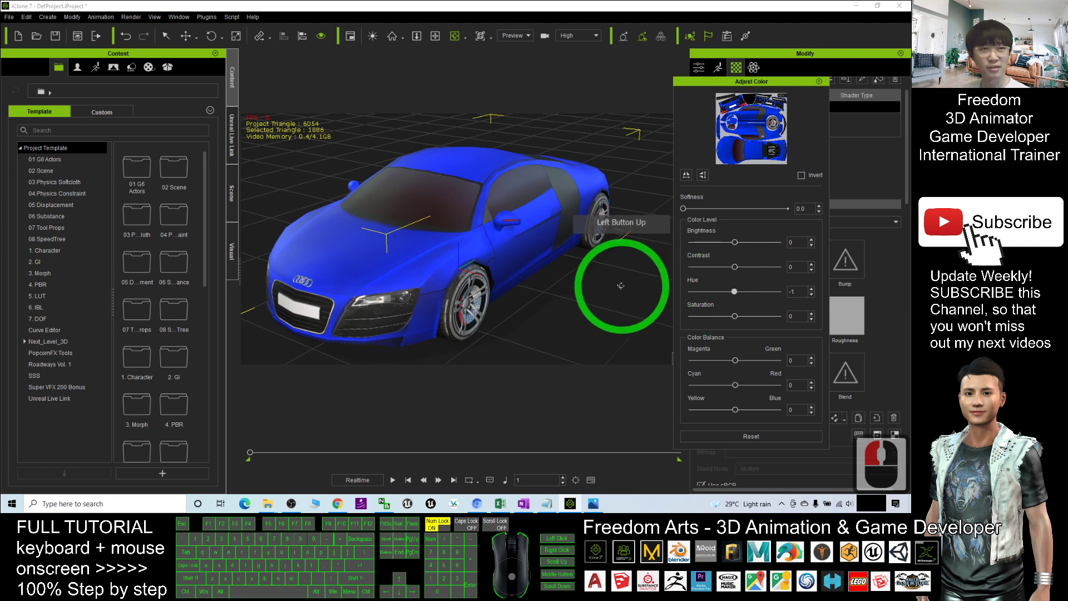
pyautogui.moveTo(515, 305); pyautogui.dragTo(556, 248)
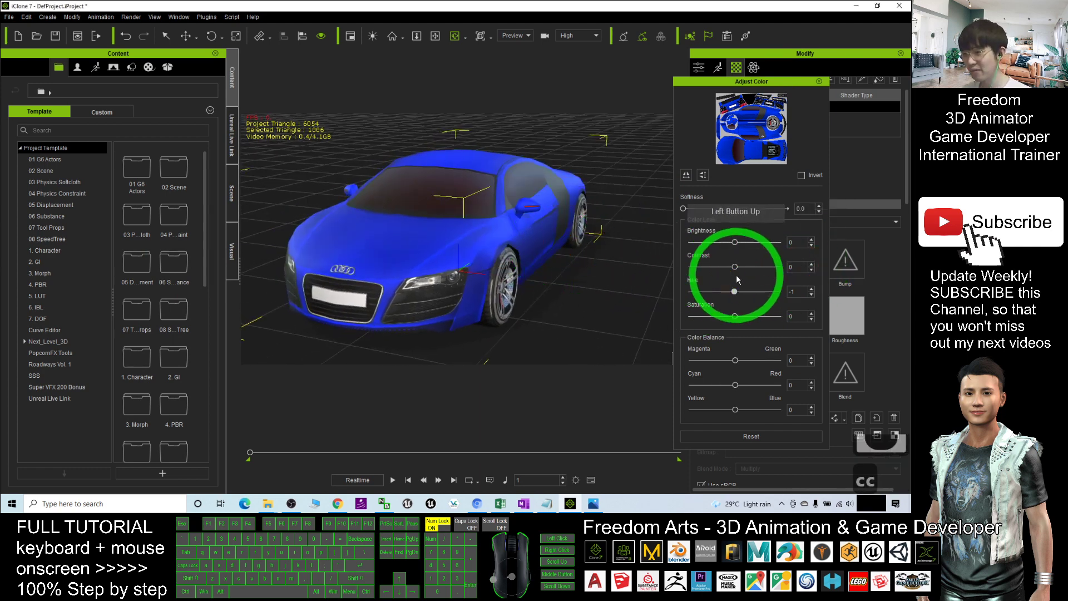
pyautogui.moveTo(734, 292); pyautogui.dragTo(749, 292)
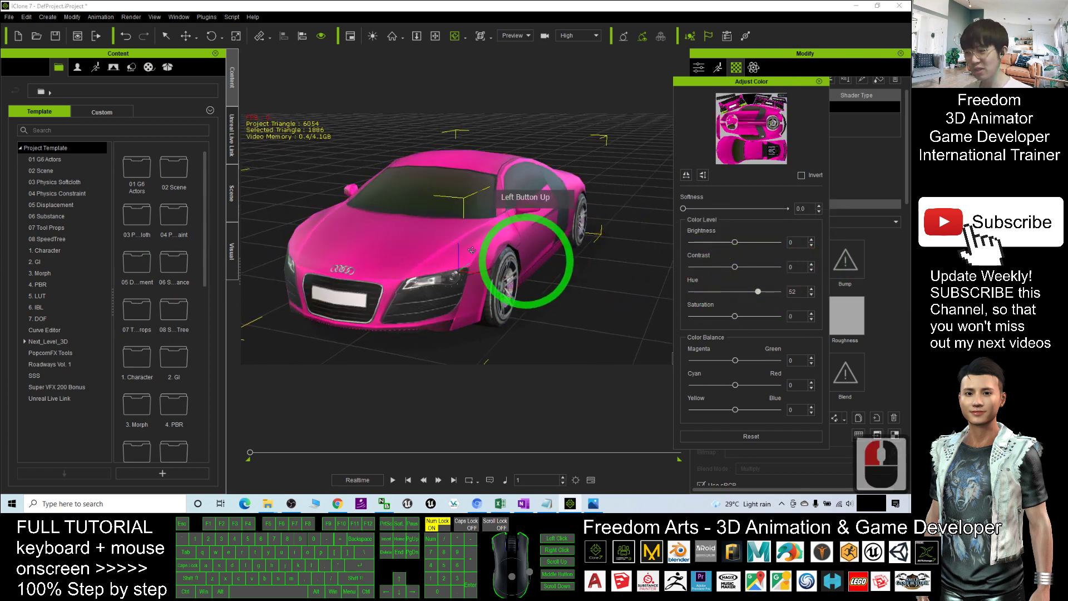
pyautogui.moveTo(536, 262); pyautogui.dragTo(445, 250)
pyautogui.click(269, 107)
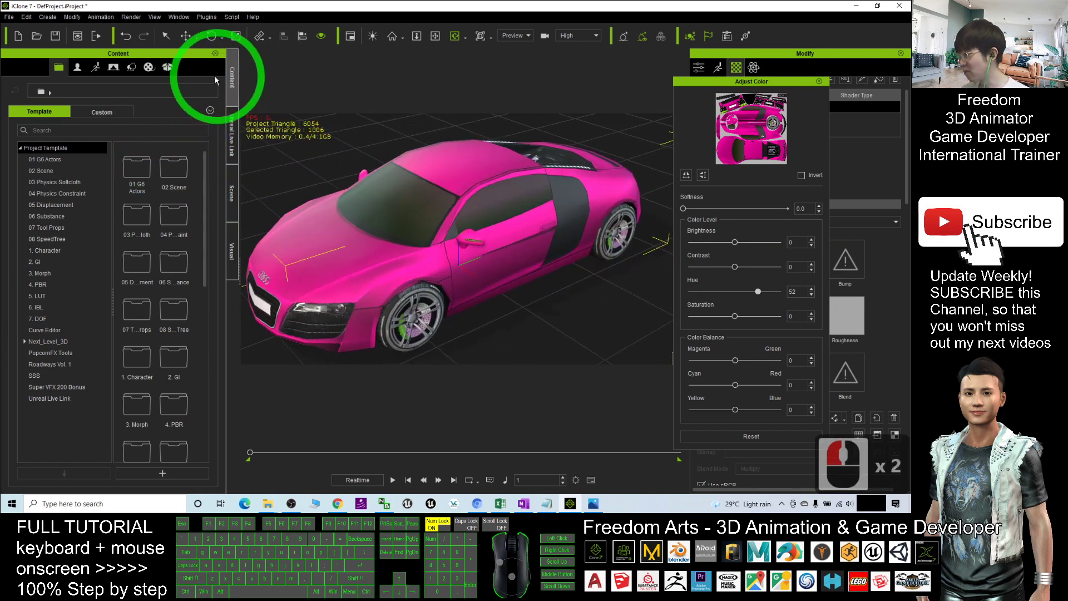
# Add the pink Audi to the Set > Custom > Prop library as new prop Prop0.
pyautogui.click(132, 68)
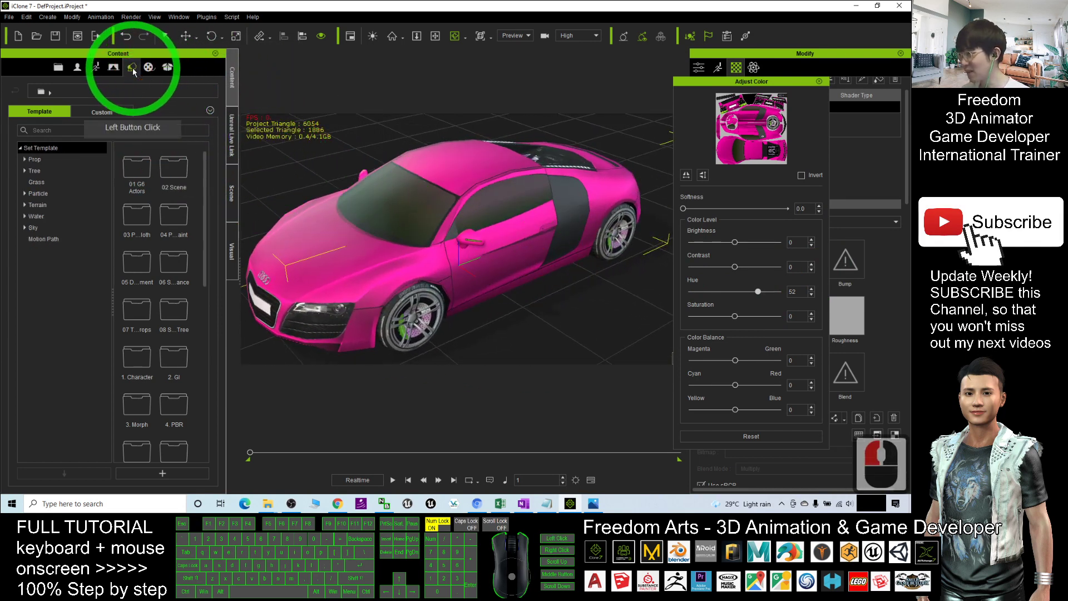
pyautogui.click(110, 113)
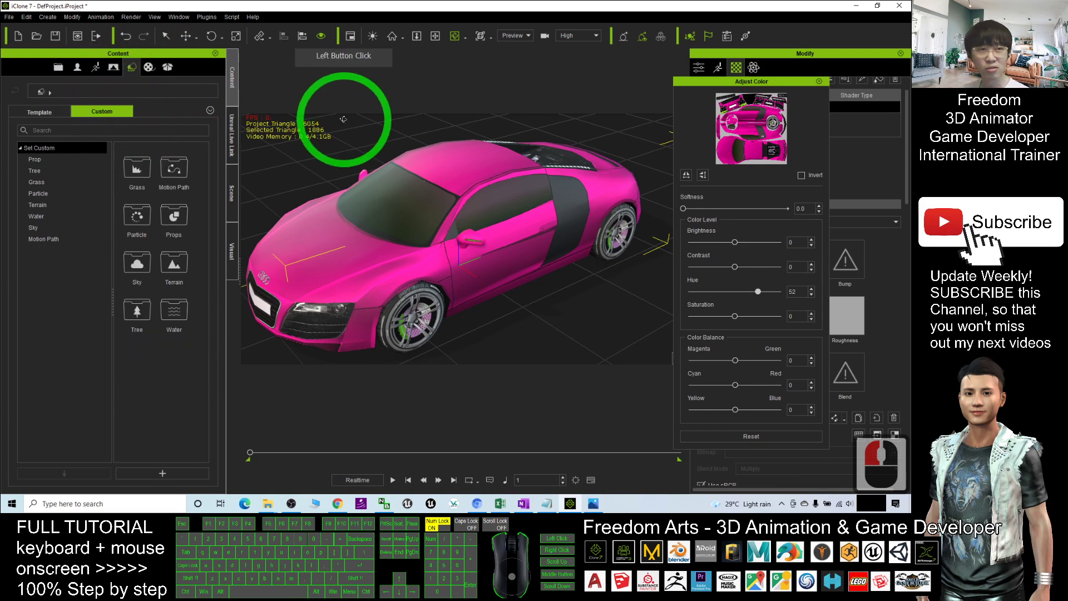
pyautogui.click(39, 161)
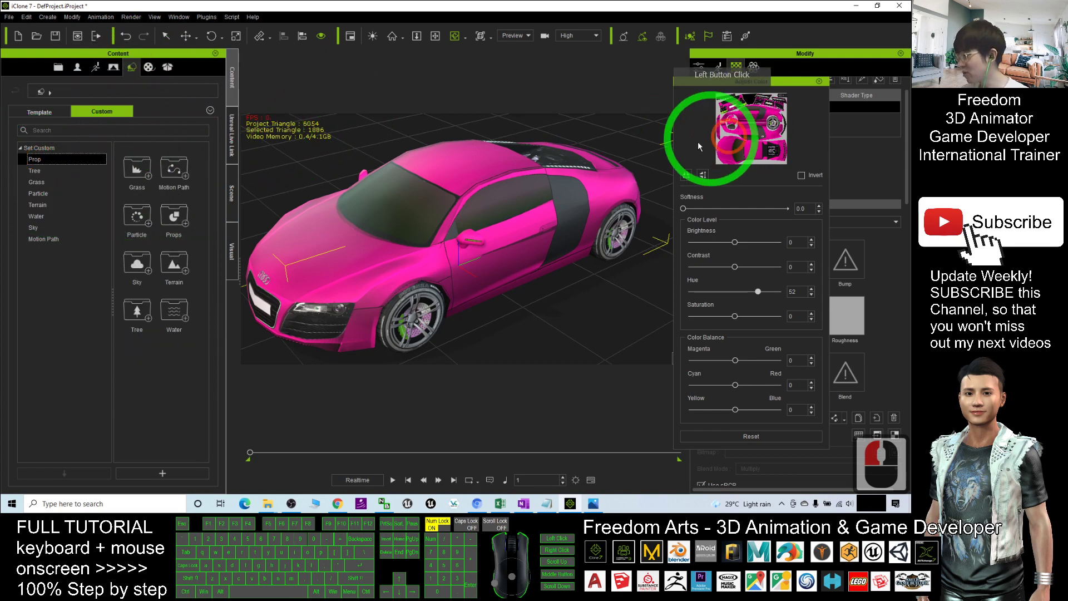
pyautogui.click(173, 473)
pyautogui.click(173, 473)
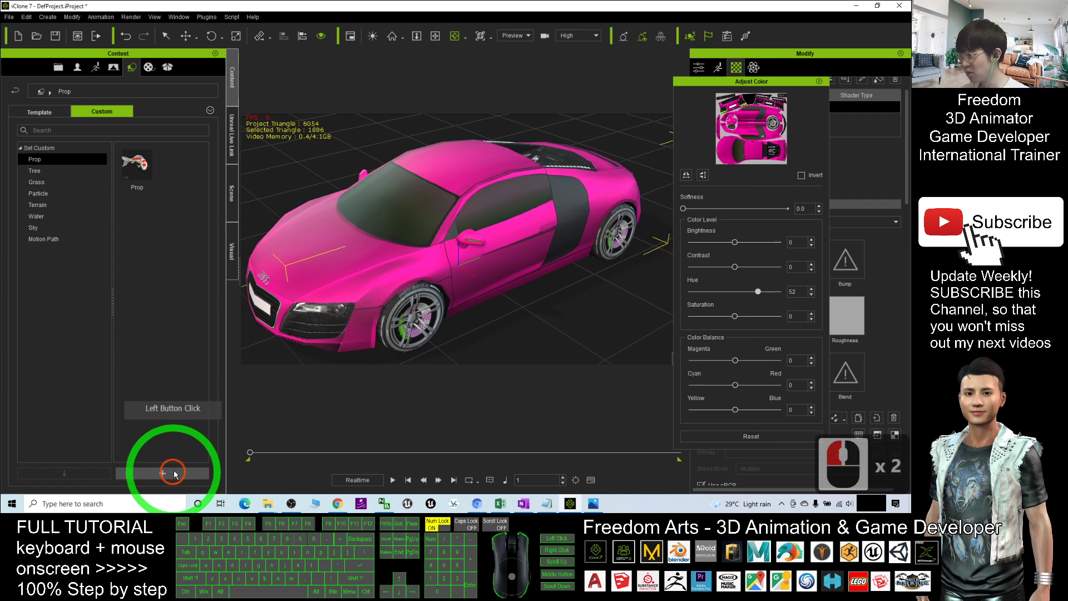